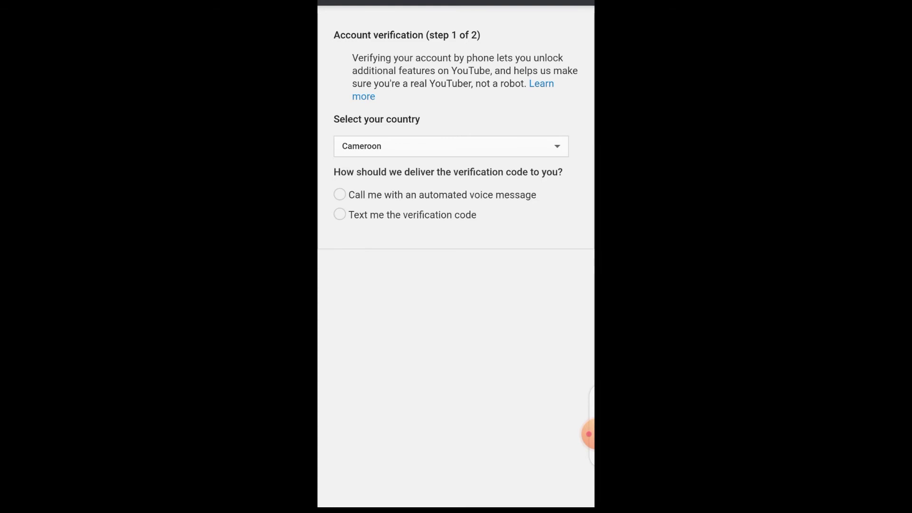
Pick Cameroon from the country list and choose text message as the code delivery method
click(452, 146)
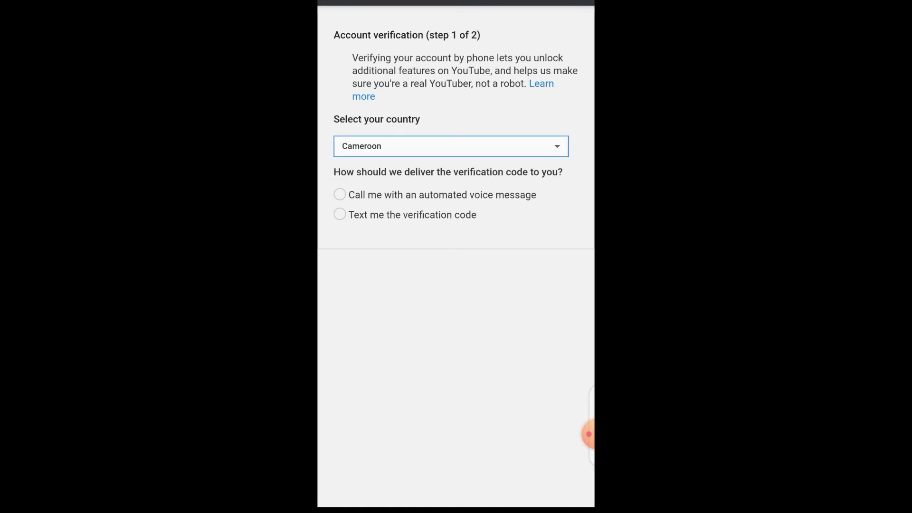
drag(456, 392, 457, 43)
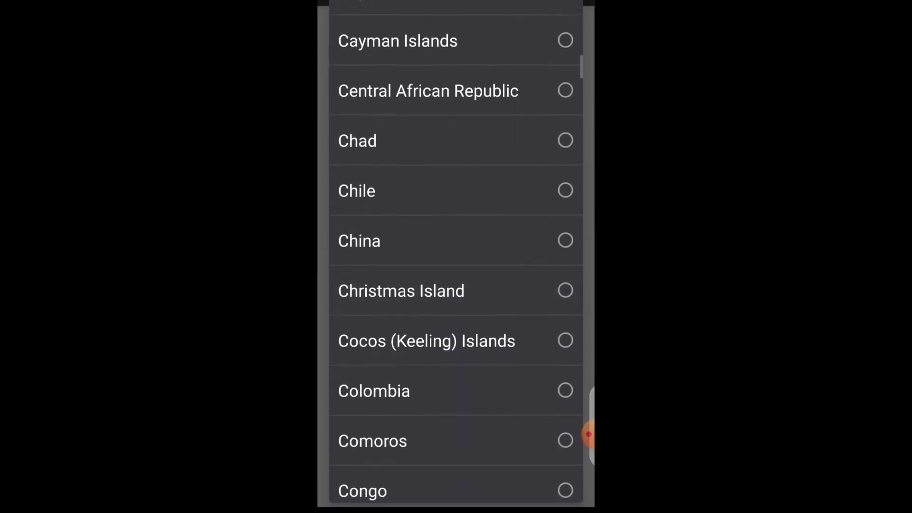
mouse_move(456, 356)
mouse_down()
mouse_move(457, 143)
mouse_move(456, 392)
mouse_up()
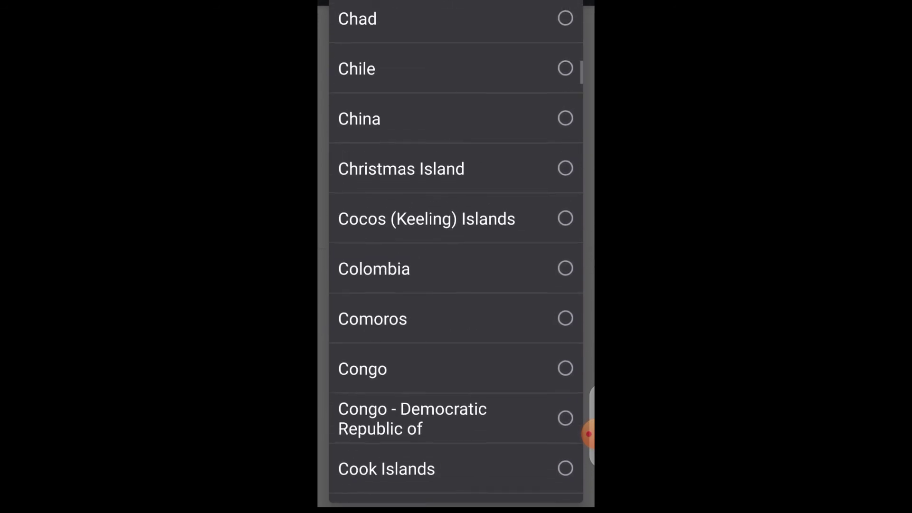
drag(456, 142, 457, 300)
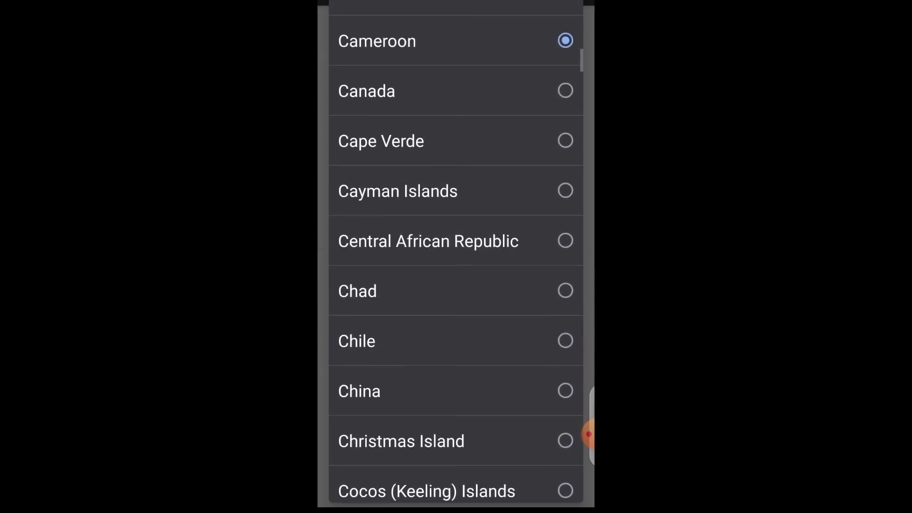
drag(457, 143, 456, 235)
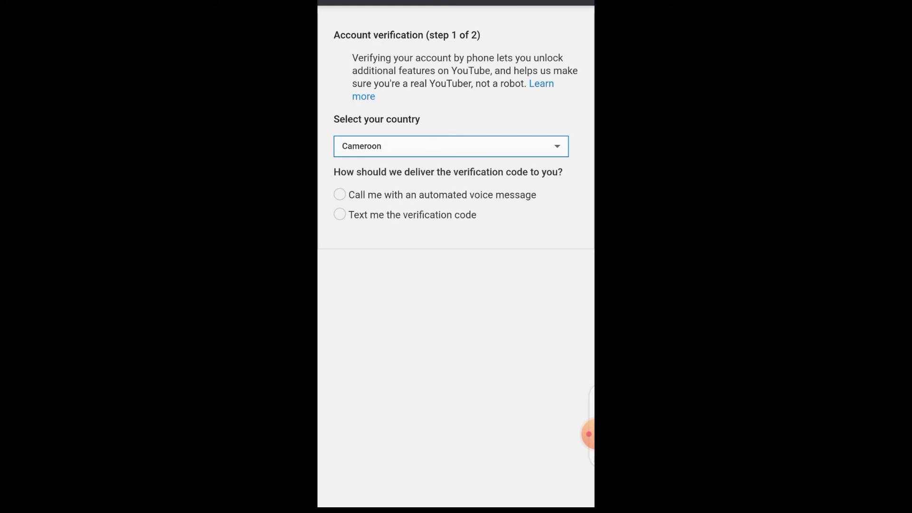
click(340, 215)
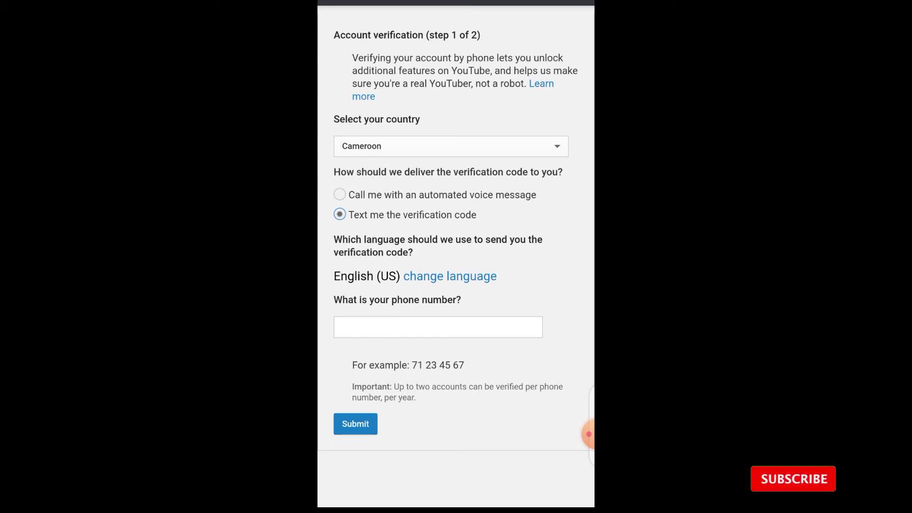
Start entering digits into the empty phone-number field on verification step 1
click(438, 327)
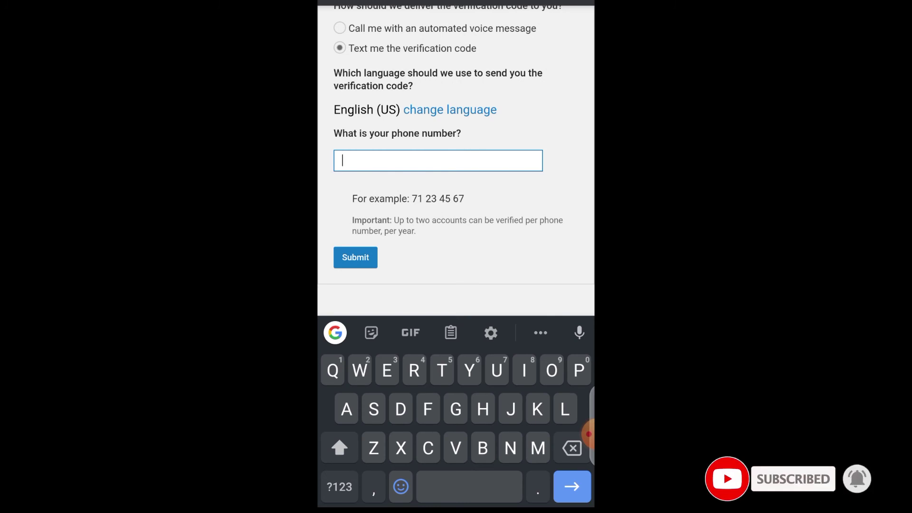
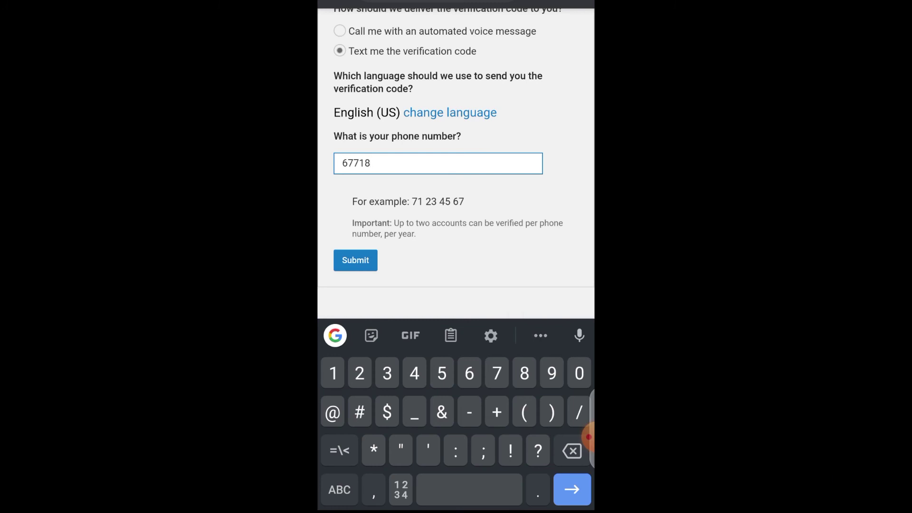
Submit the phone number, then begin entering the 6-digit texted code on step 2
click(355, 260)
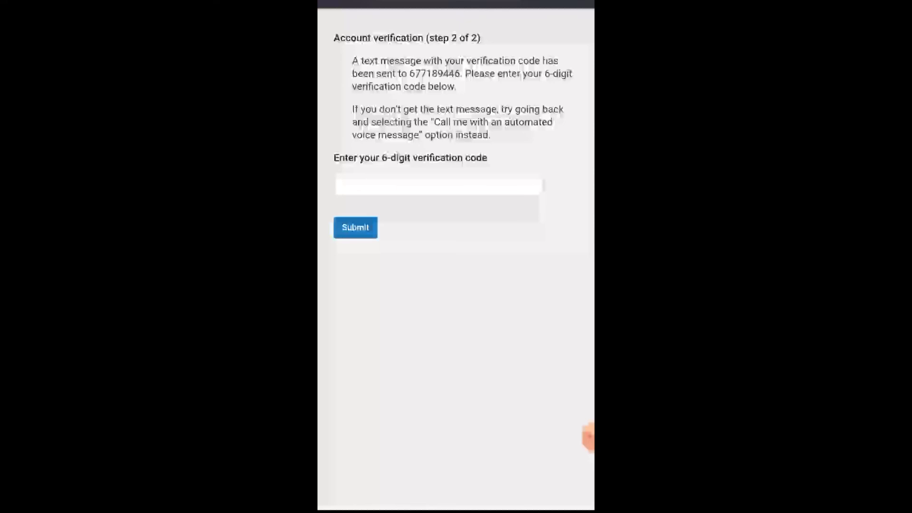
click(438, 184)
click(339, 490)
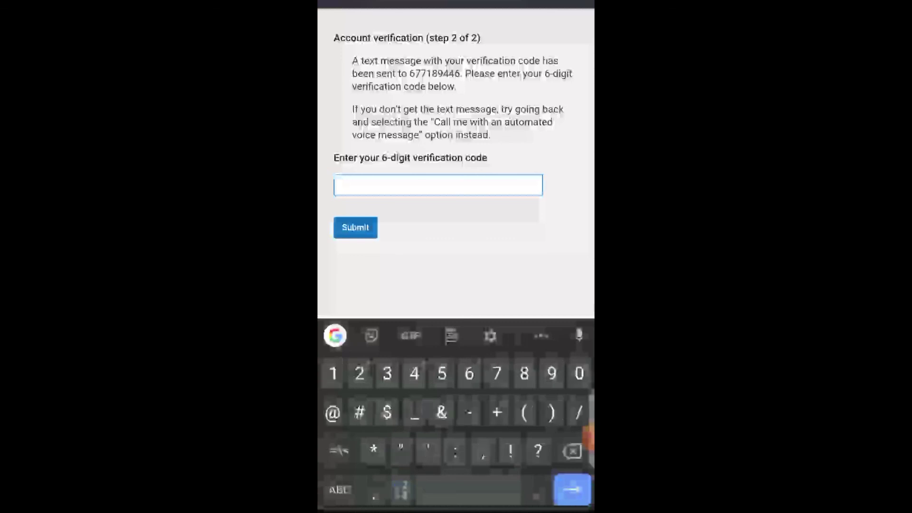
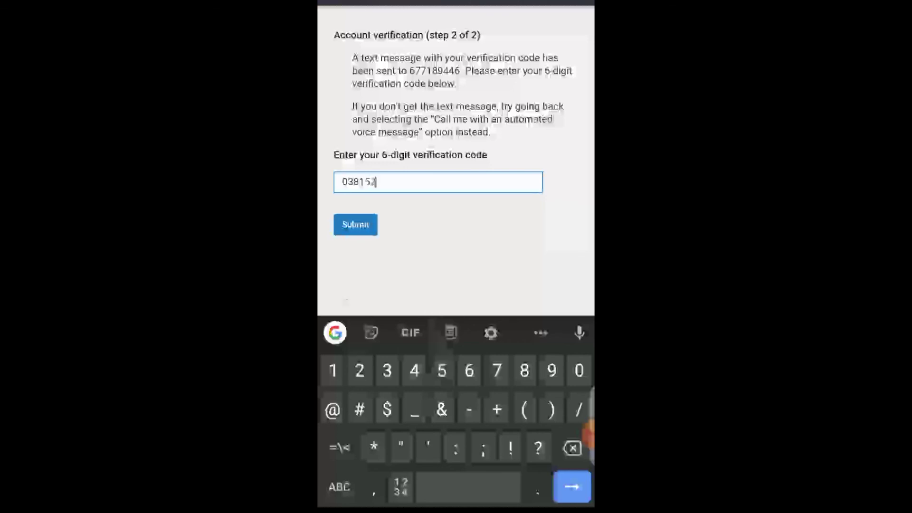